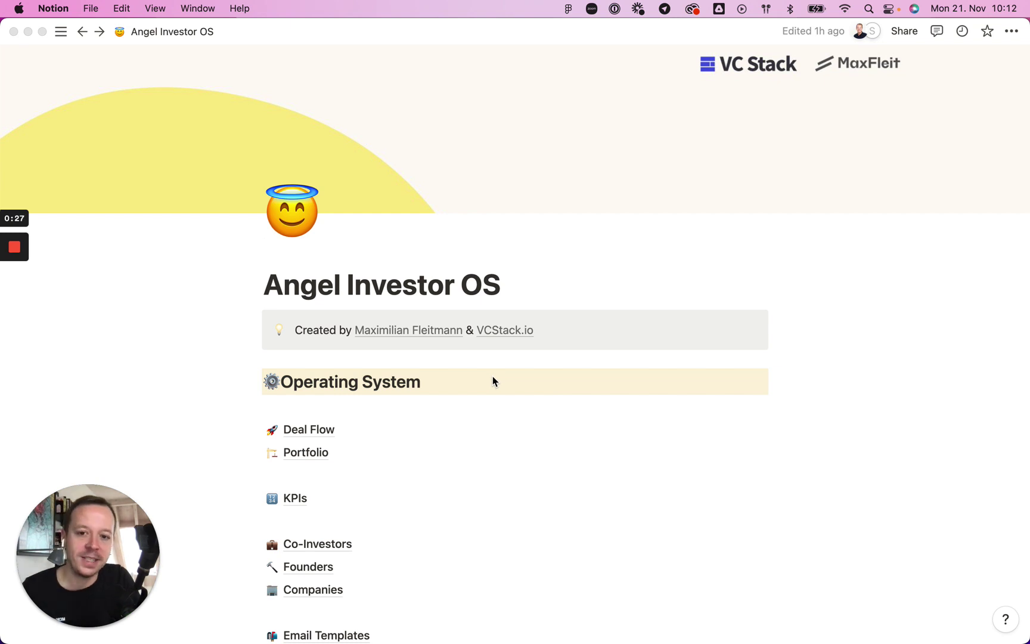
# - Scroll the Angel Investor OS page down to the Operating System links
pyautogui.scroll(-3, 483, 396)
pyautogui.scroll(-3, 483, 399)
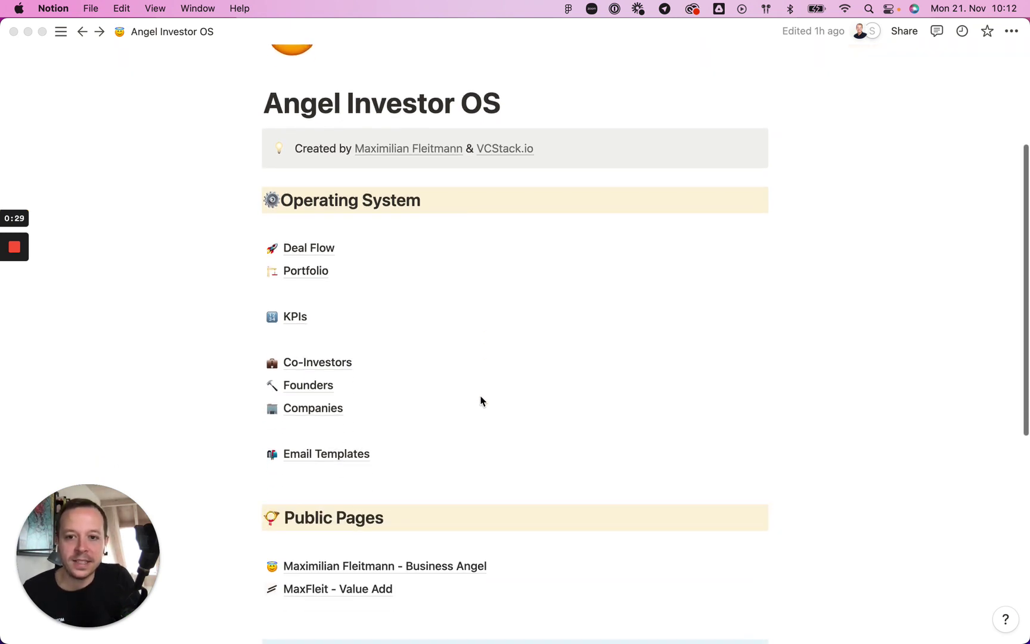
# - Open the Deal Flow board and browse its deal cards across the columns
pyautogui.click(351, 257)
pyautogui.scroll(-3, 460, 299)
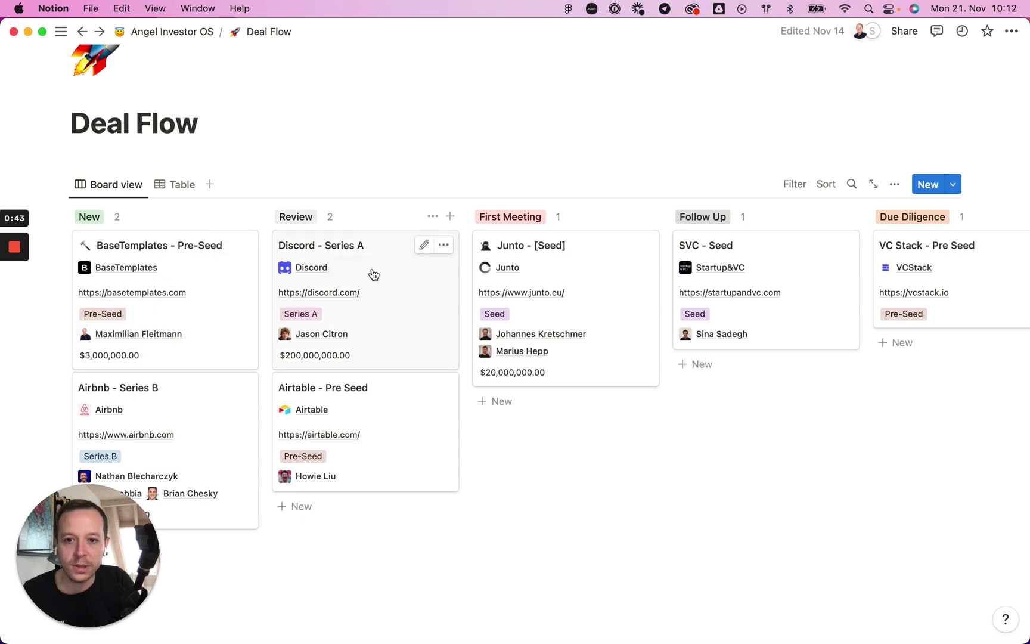
pyautogui.hscroll(10, 893, 253)
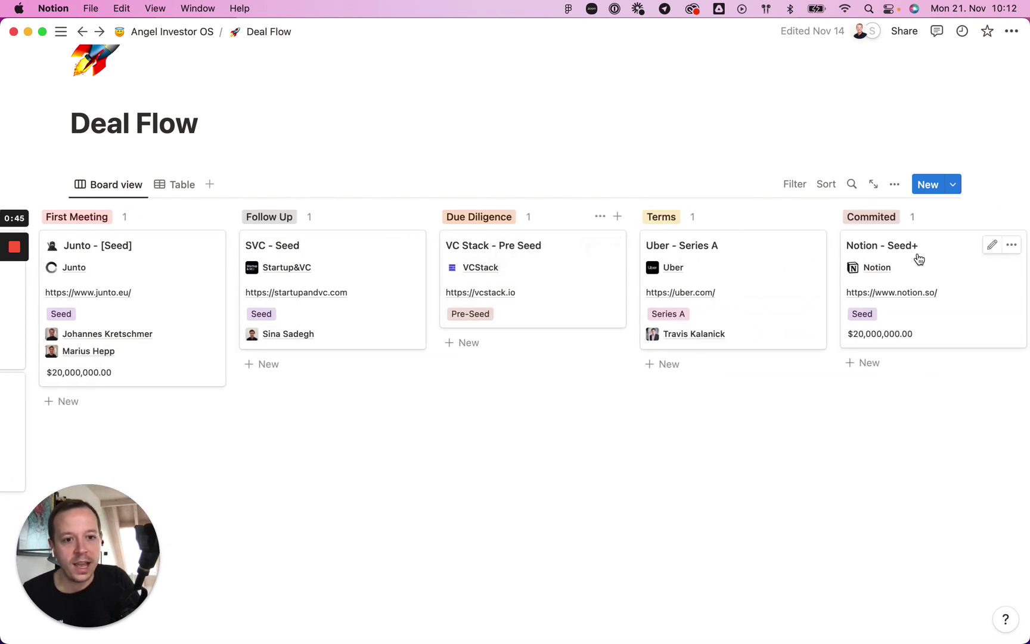
pyautogui.hscroll(-12, 917, 257)
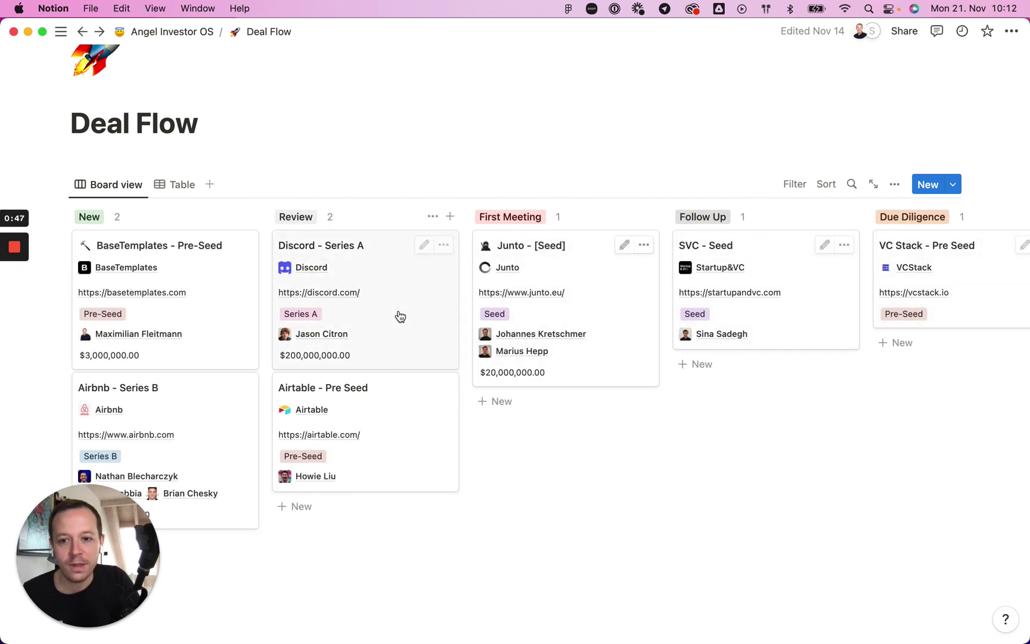
# - Preview the BaseTemplates deal's investment memo questions in side peek, then return to the overview
pyautogui.click(224, 280)
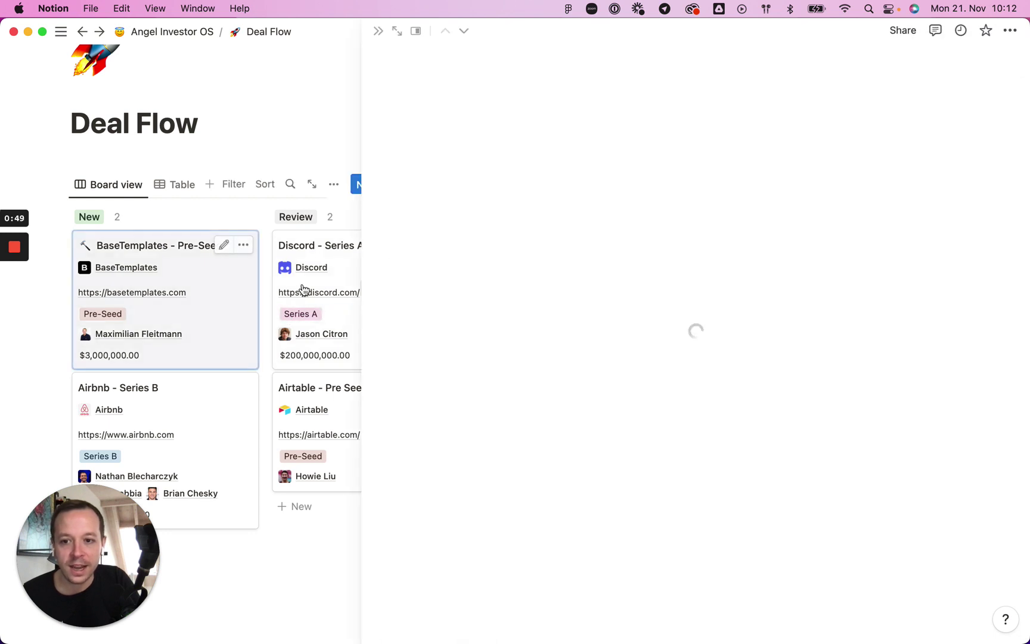
pyautogui.scroll(-4, 709, 351)
pyautogui.scroll(-6, 712, 353)
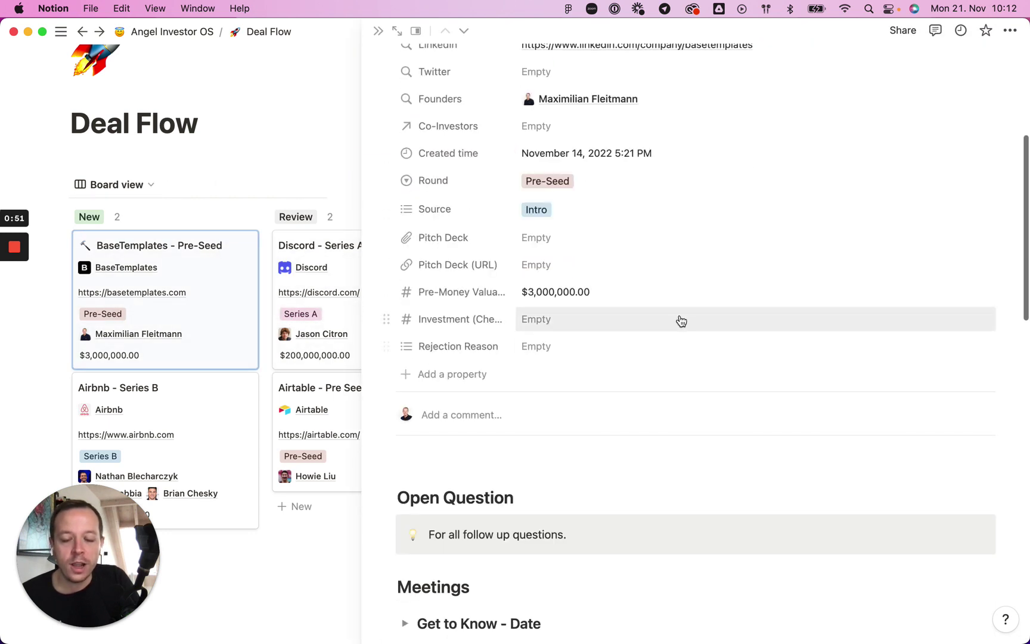
pyautogui.scroll(-2, 545, 527)
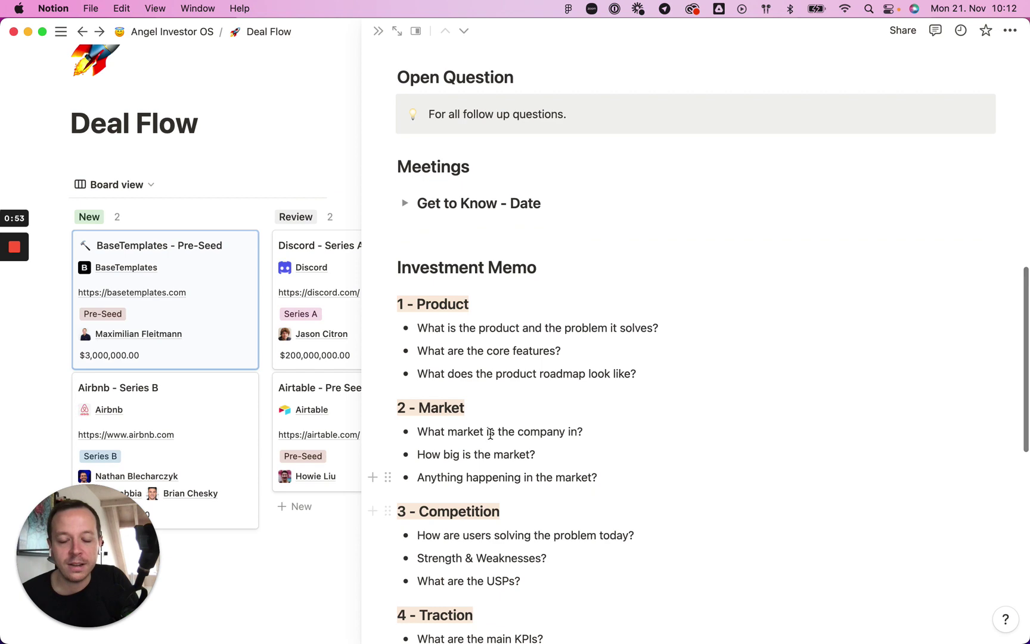
pyautogui.scroll(-1, 501, 346)
pyautogui.scroll(-6, 501, 338)
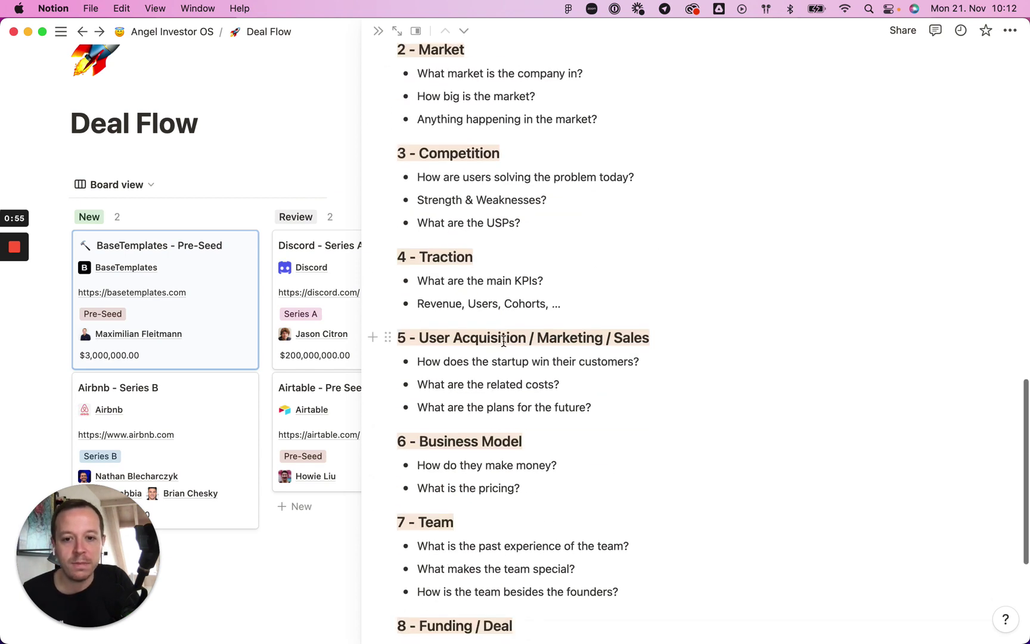
pyautogui.scroll(8, 501, 338)
pyautogui.click(276, 133)
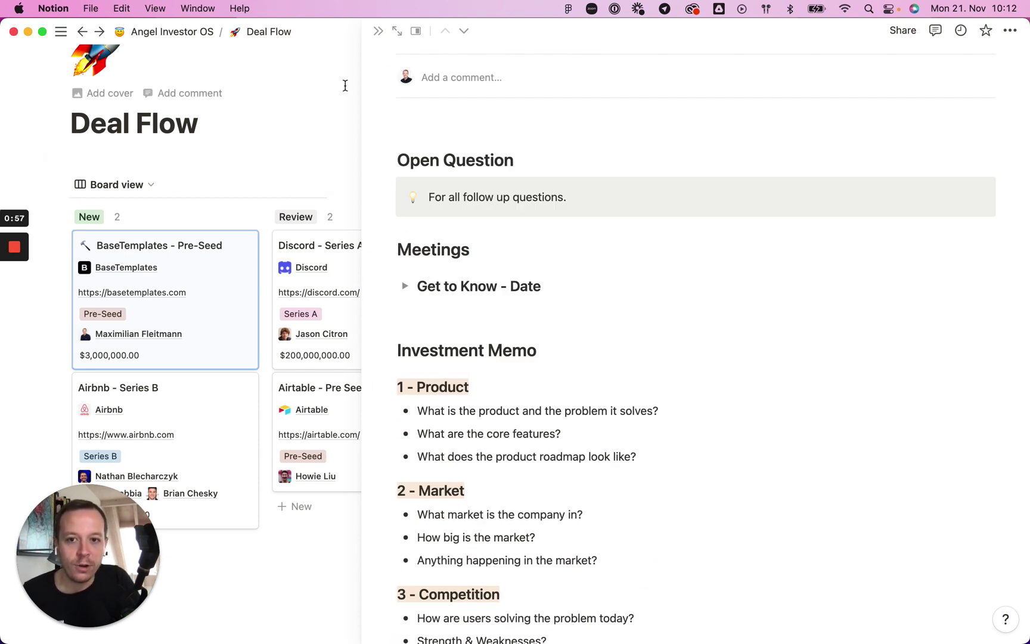
pyautogui.click(378, 31)
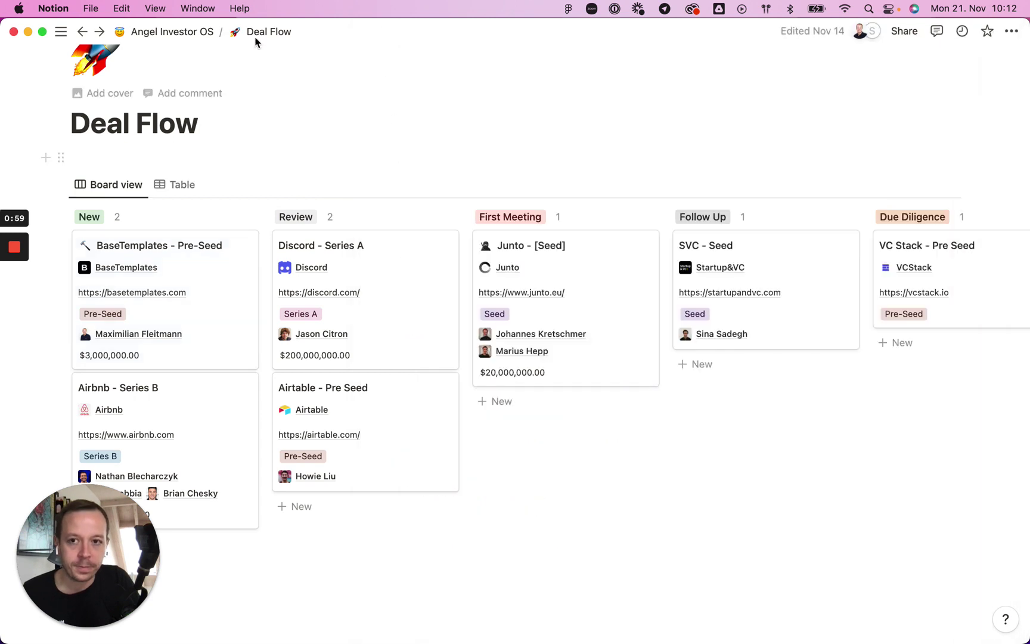
pyautogui.click(173, 32)
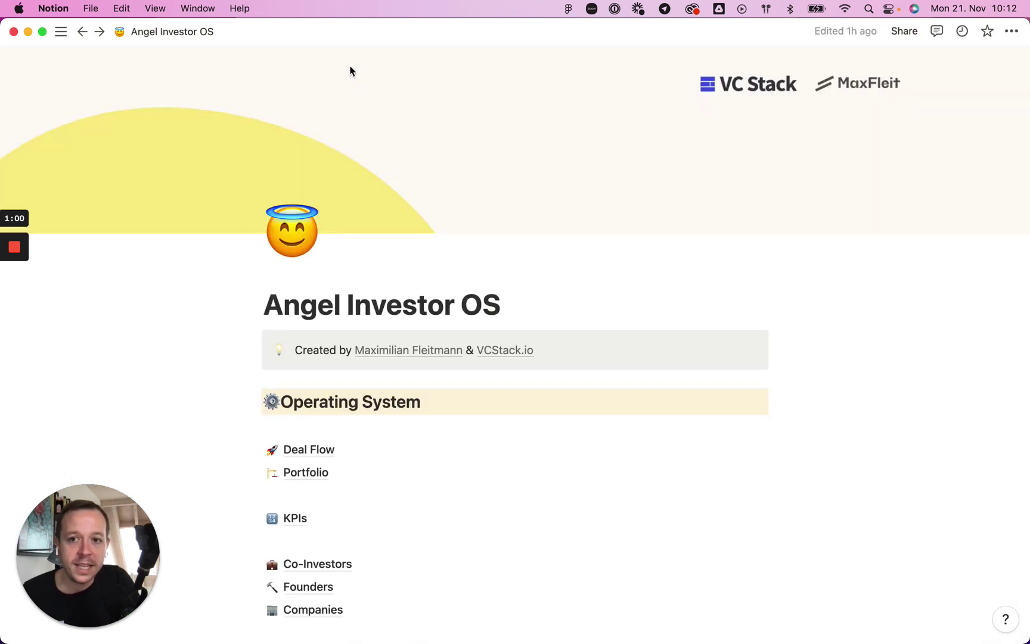
# - Check the Portfolio table's MOIC and IRR figures, then go to the KPIs page
pyautogui.click(316, 472)
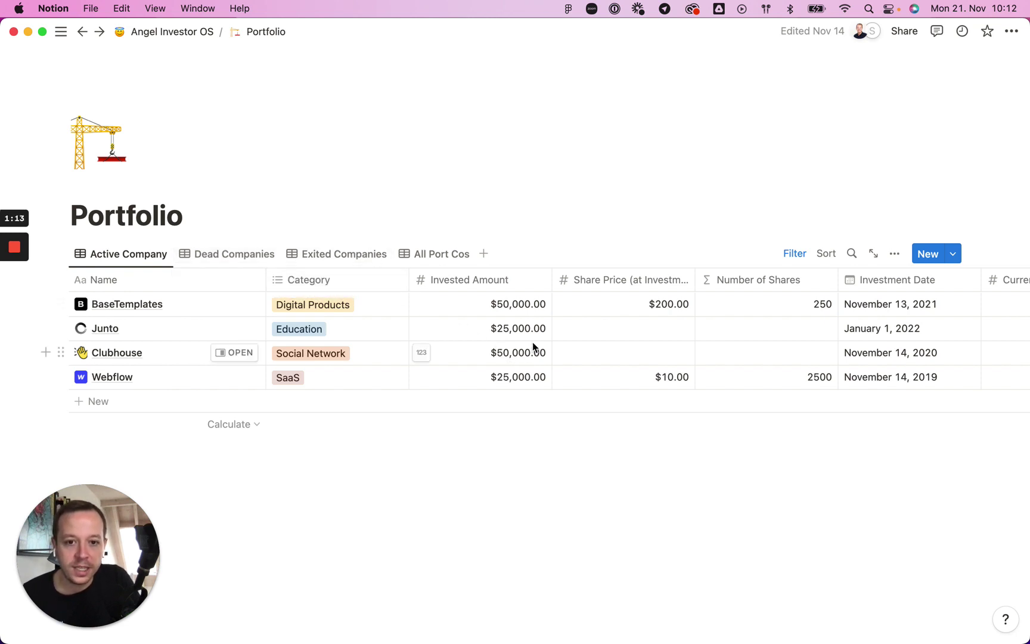
pyautogui.hscroll(10, 535, 347)
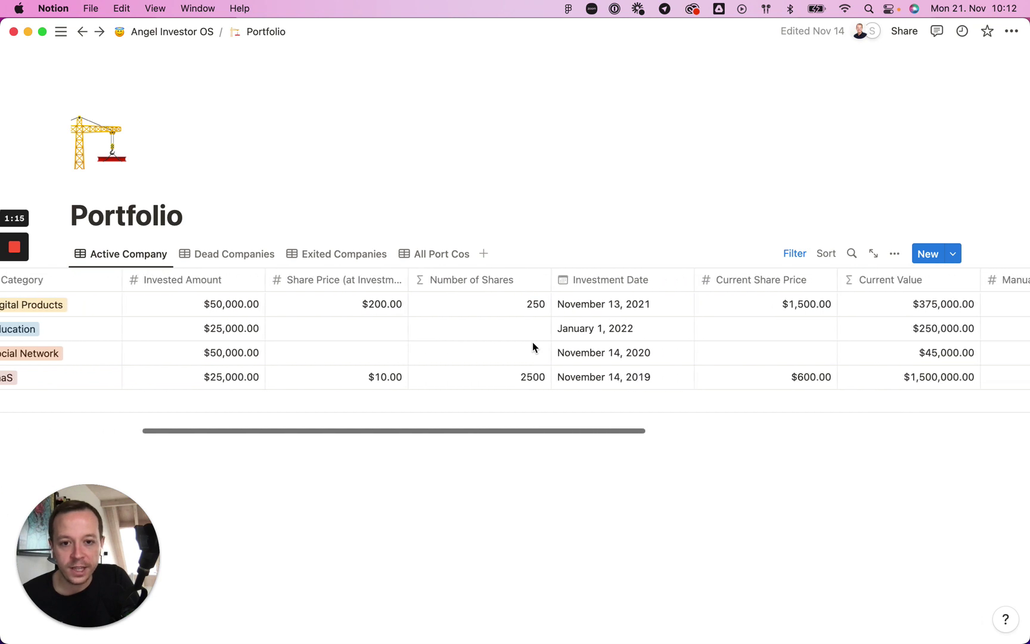
pyautogui.hscroll(6, 533, 346)
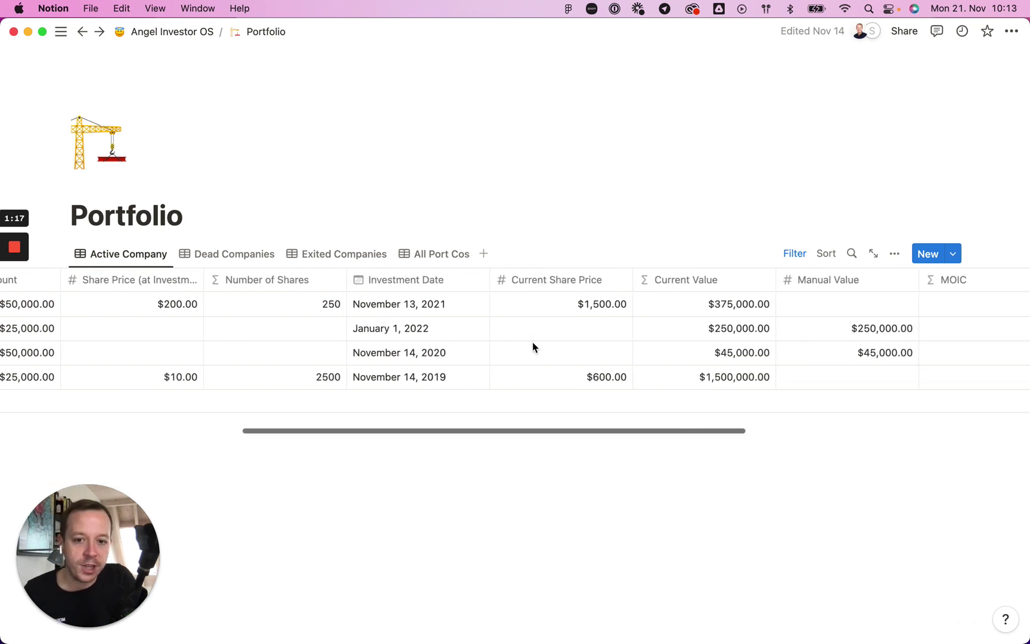
pyautogui.hscroll(12, 533, 347)
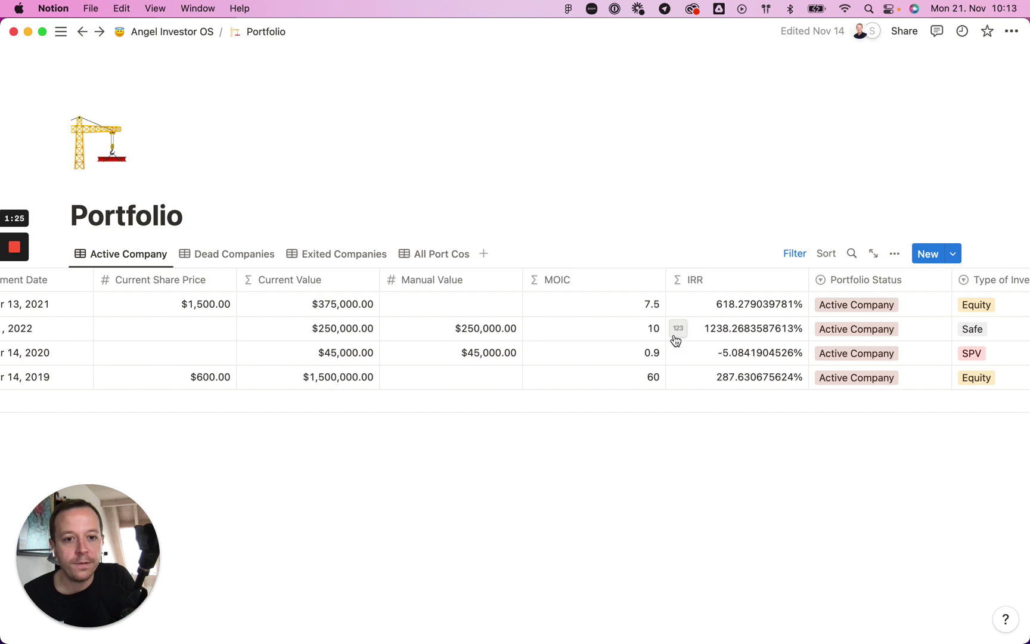
pyautogui.hscroll(-15, 674, 338)
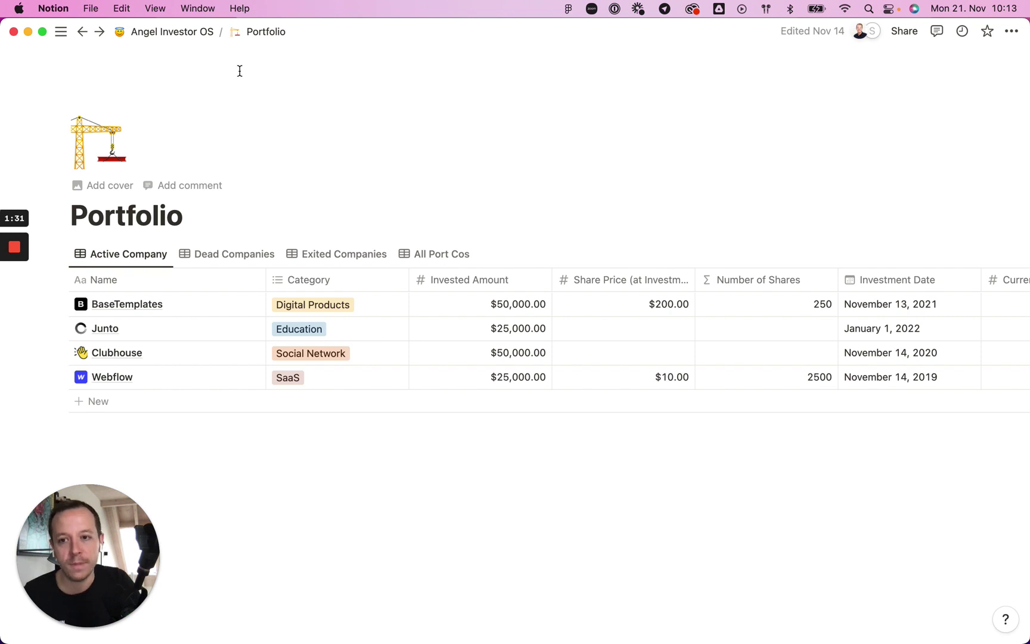
pyautogui.click(172, 36)
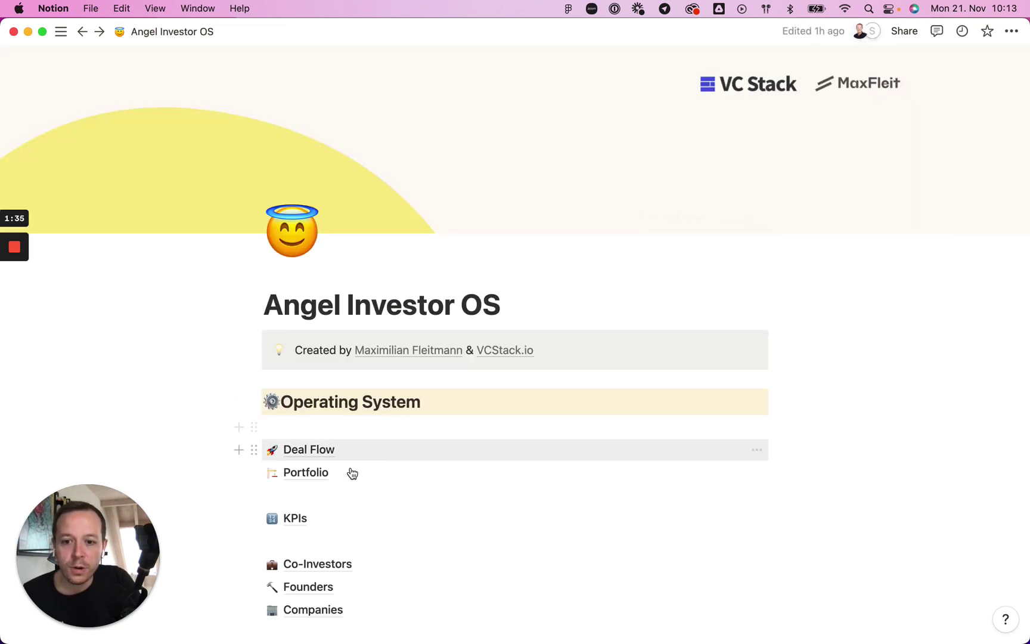
pyautogui.click(303, 518)
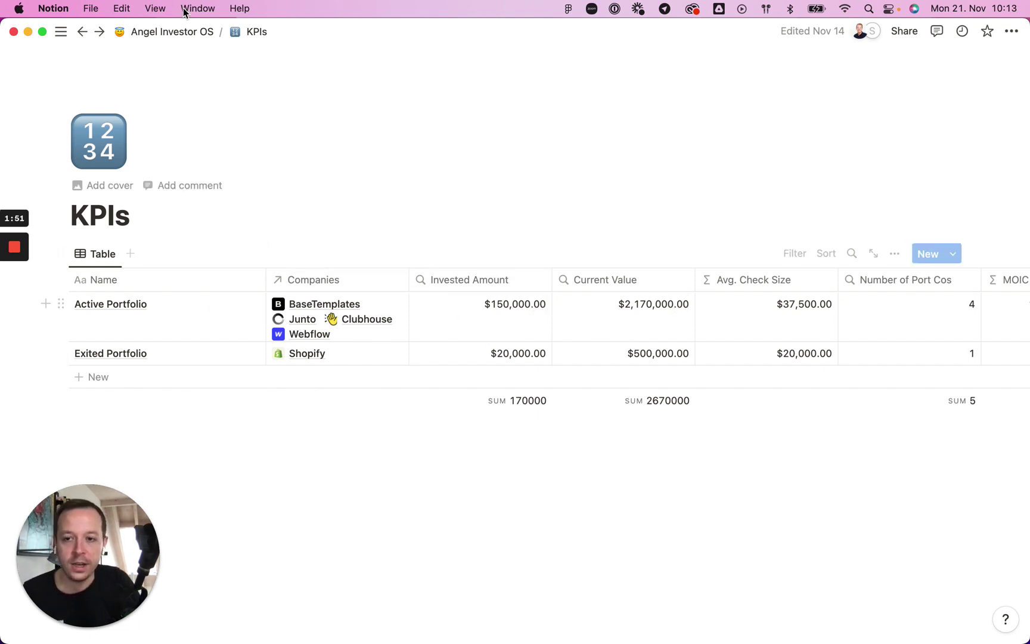
# - Return from the KPIs totals to the Angel Investor OS overview page
pyautogui.click(176, 33)
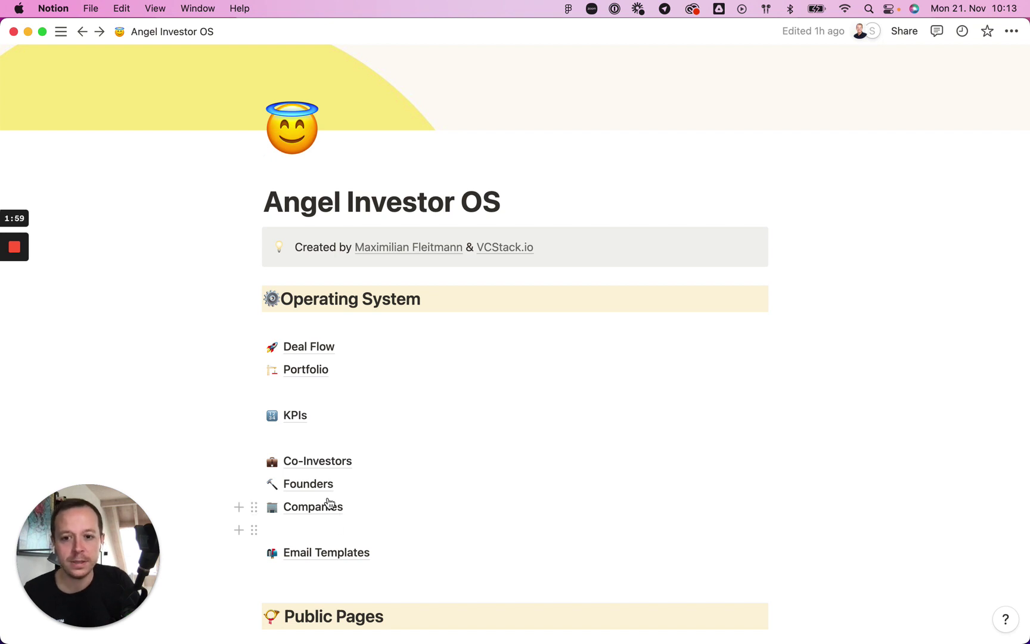
# - Open Co-Investors, preview the Only VC view, then switch back to the Table view
pyautogui.click(316, 462)
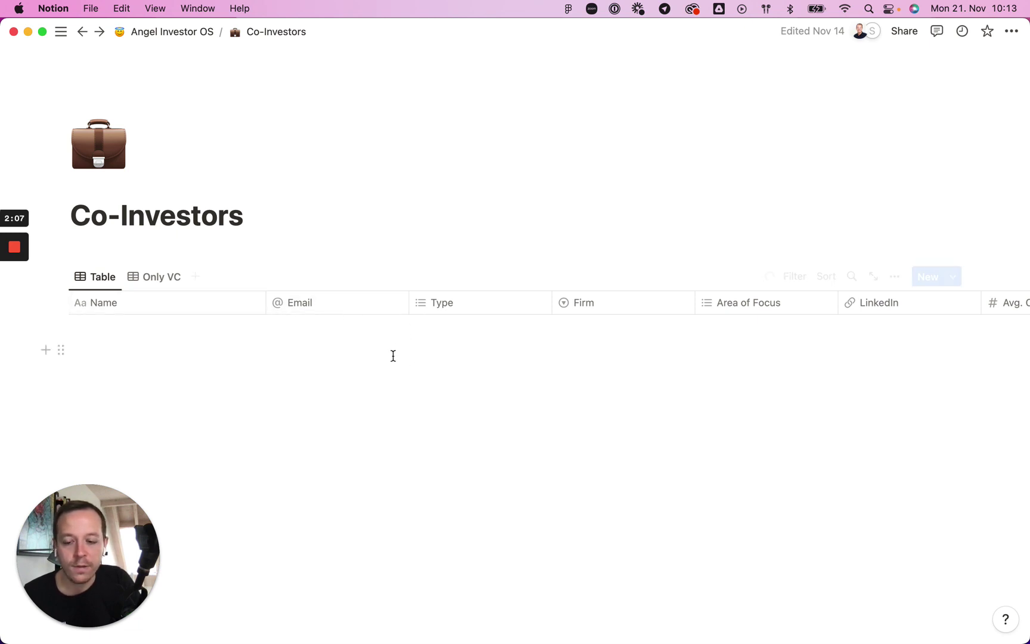
pyautogui.click(169, 284)
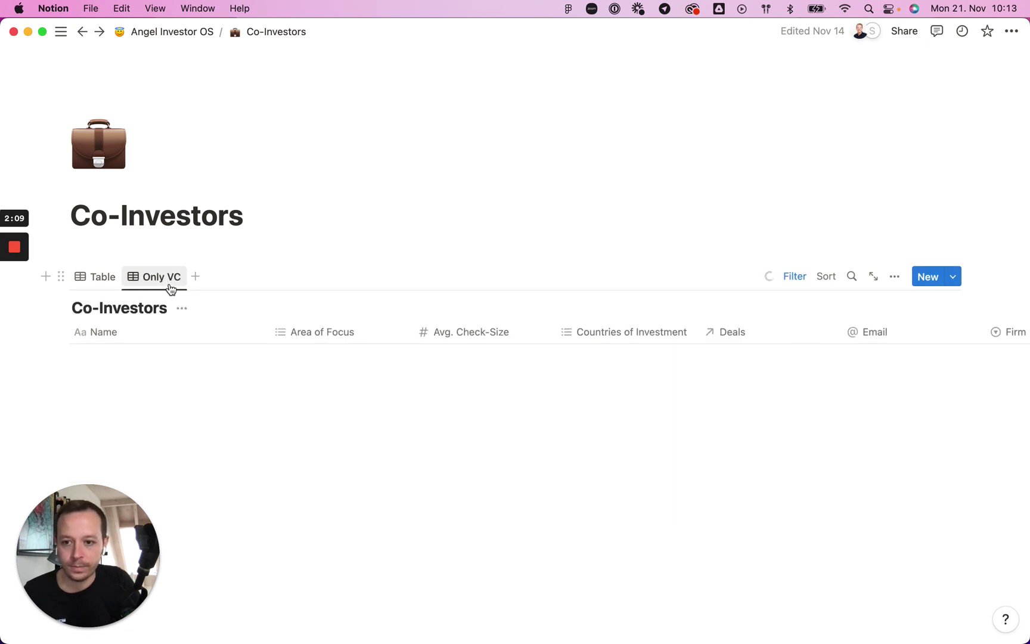
pyautogui.click(97, 279)
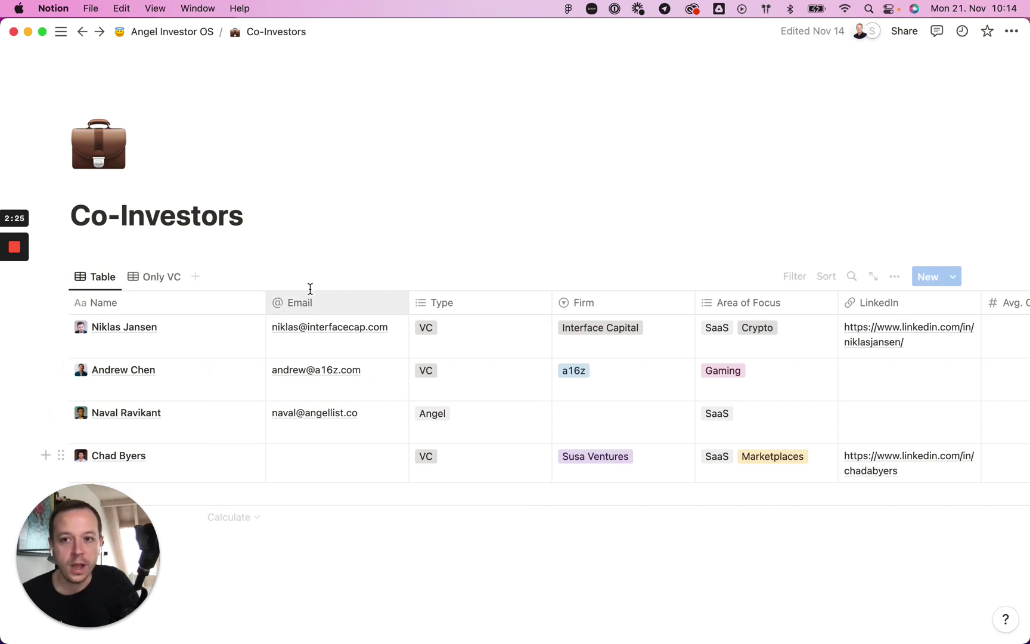
# - Browse the Founders table of company, deal and LinkedIn details, then return home
pyautogui.click(154, 32)
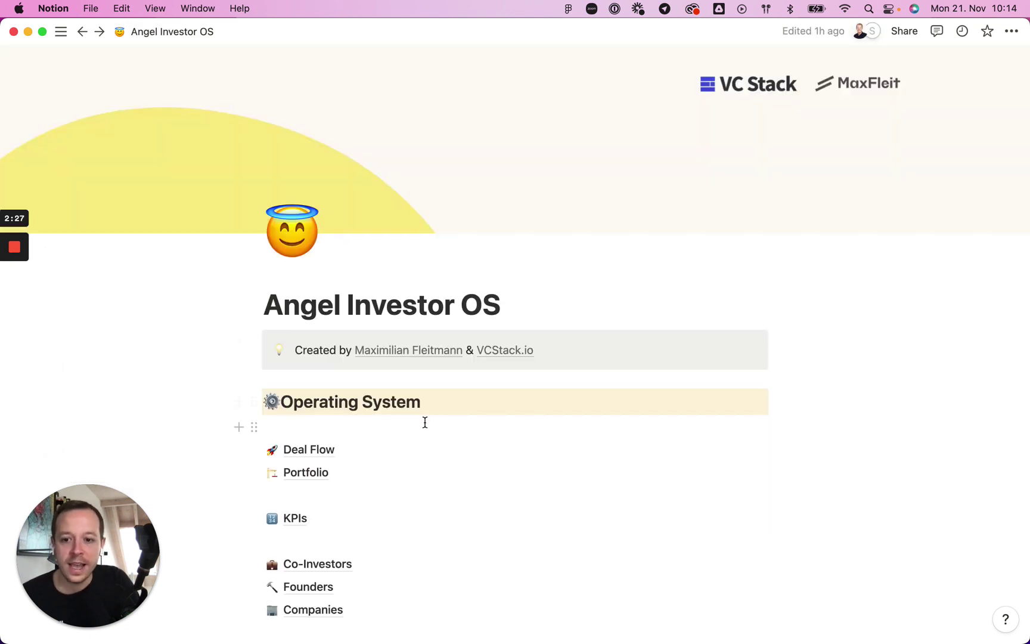
pyautogui.scroll(-2, 425, 422)
pyautogui.scroll(-2, 420, 426)
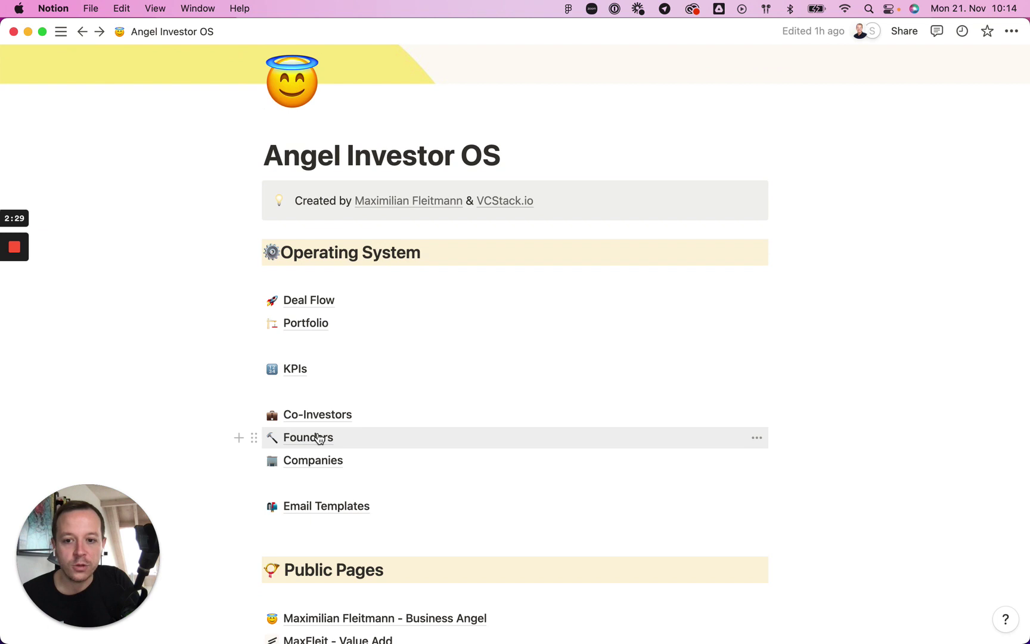
pyautogui.click(345, 438)
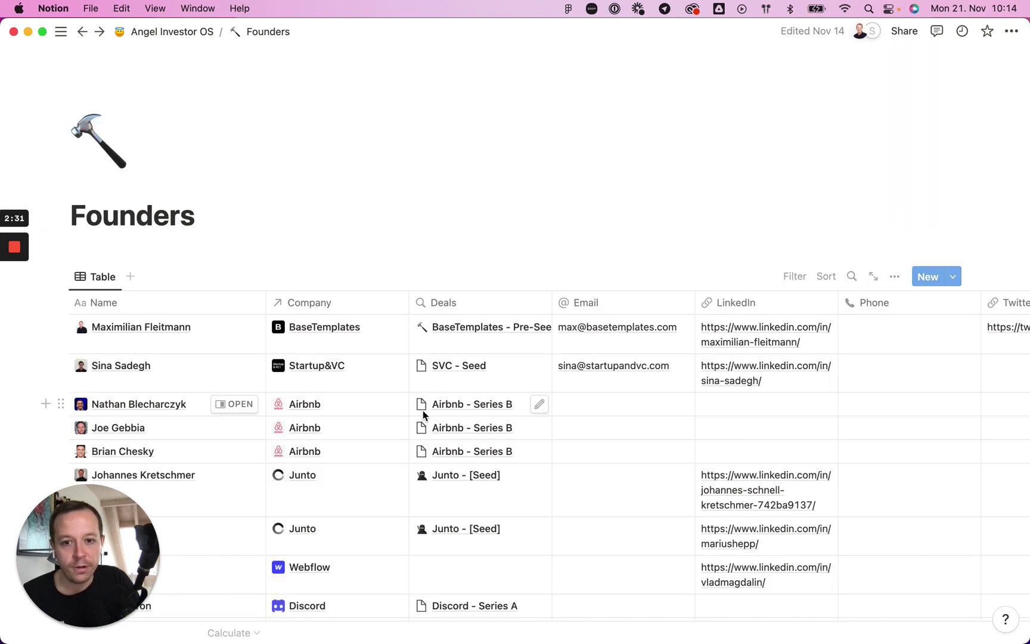
pyautogui.scroll(-3, 479, 386)
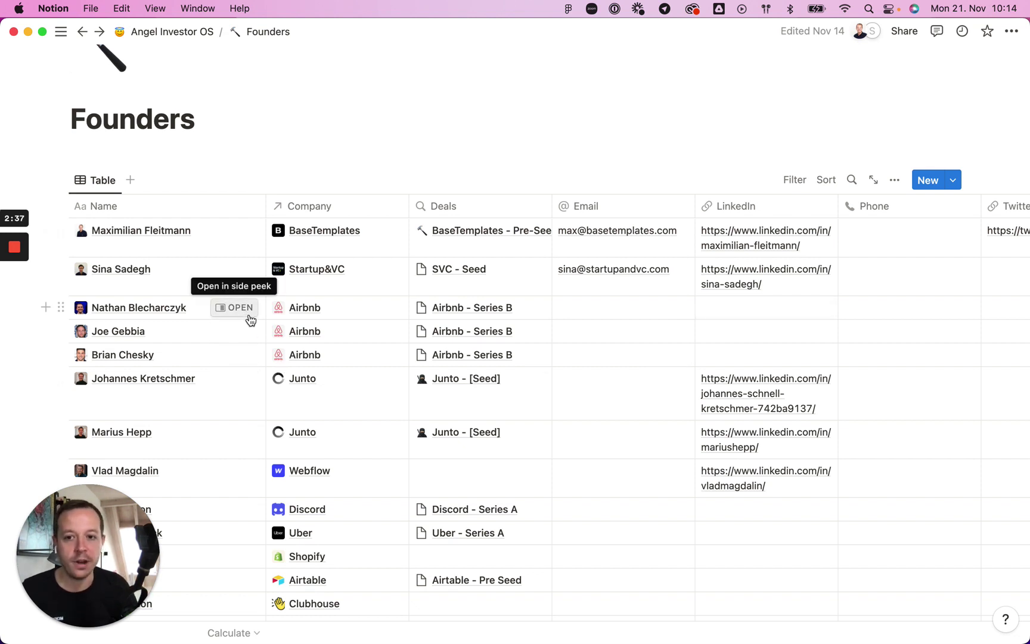
pyautogui.click(180, 35)
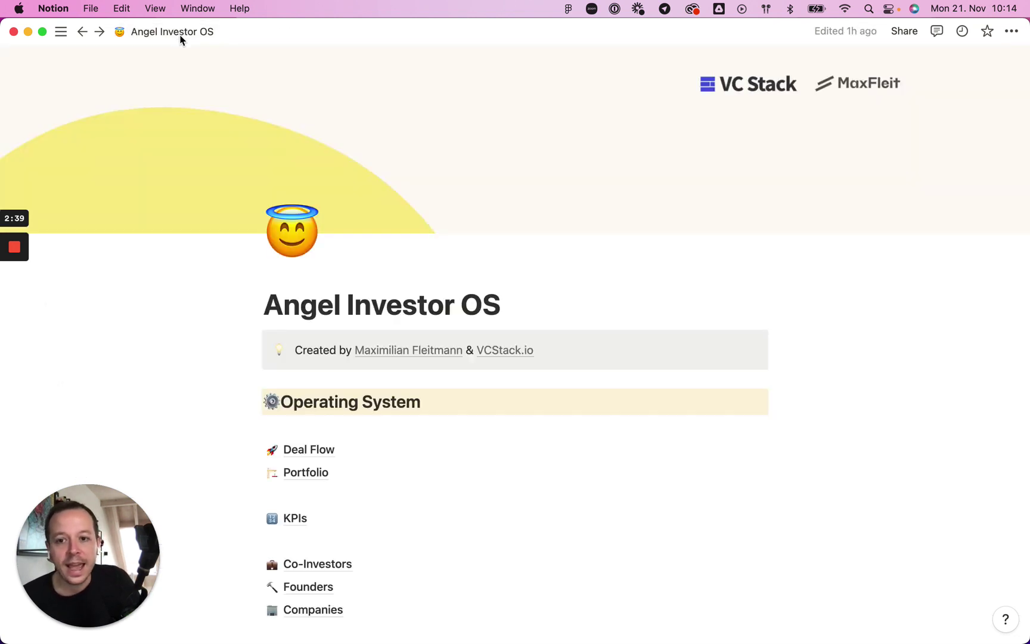
# - View the Companies table of portfolio status and categories, then return home
pyautogui.scroll(-2, 494, 335)
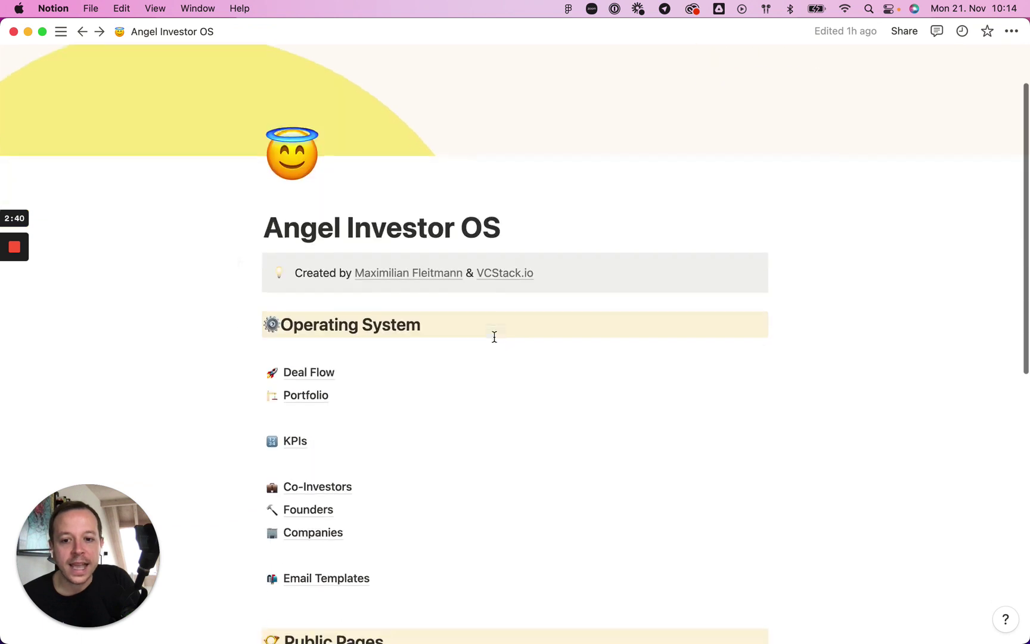
pyautogui.click(332, 532)
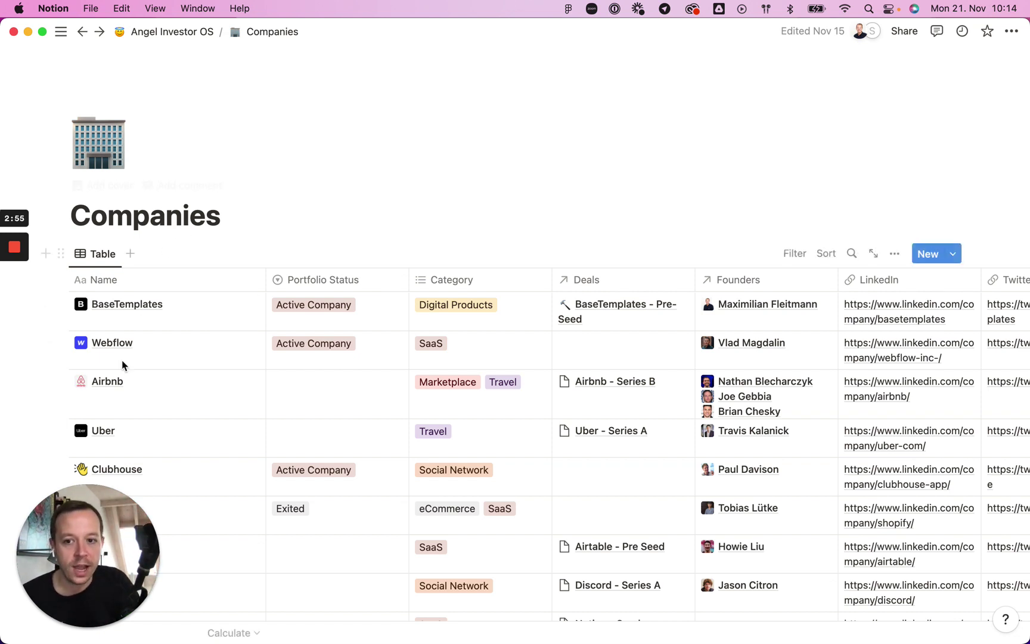
pyautogui.click(180, 29)
# - Read the More Information, Rejection and First Call email templates, then return home
pyautogui.scroll(-5, 486, 377)
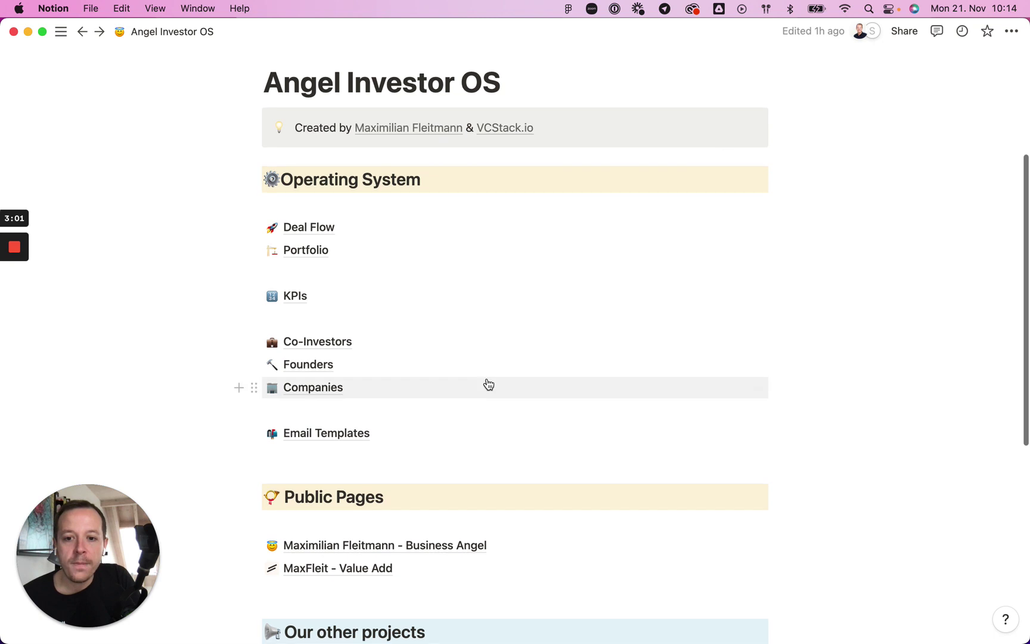
pyautogui.click(343, 438)
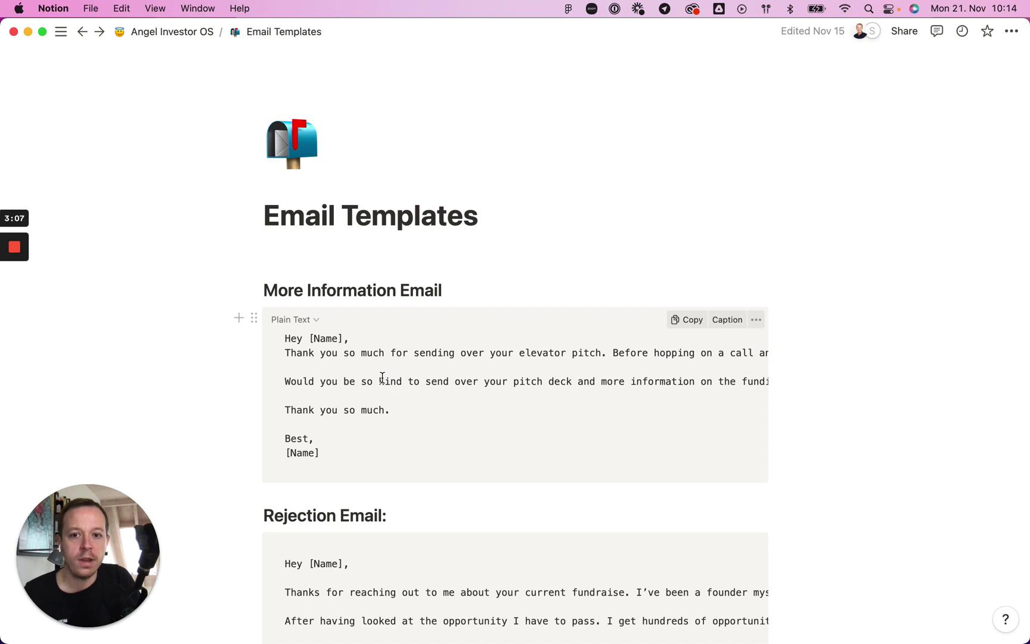
pyautogui.scroll(-2, 388, 370)
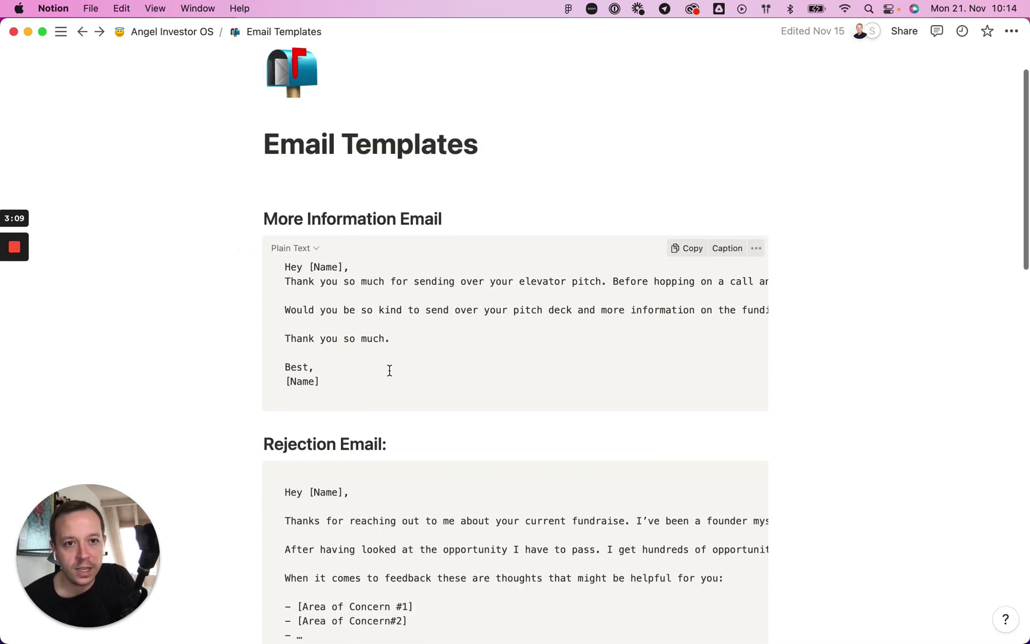
pyautogui.scroll(-3, 441, 364)
pyautogui.scroll(-15, 441, 364)
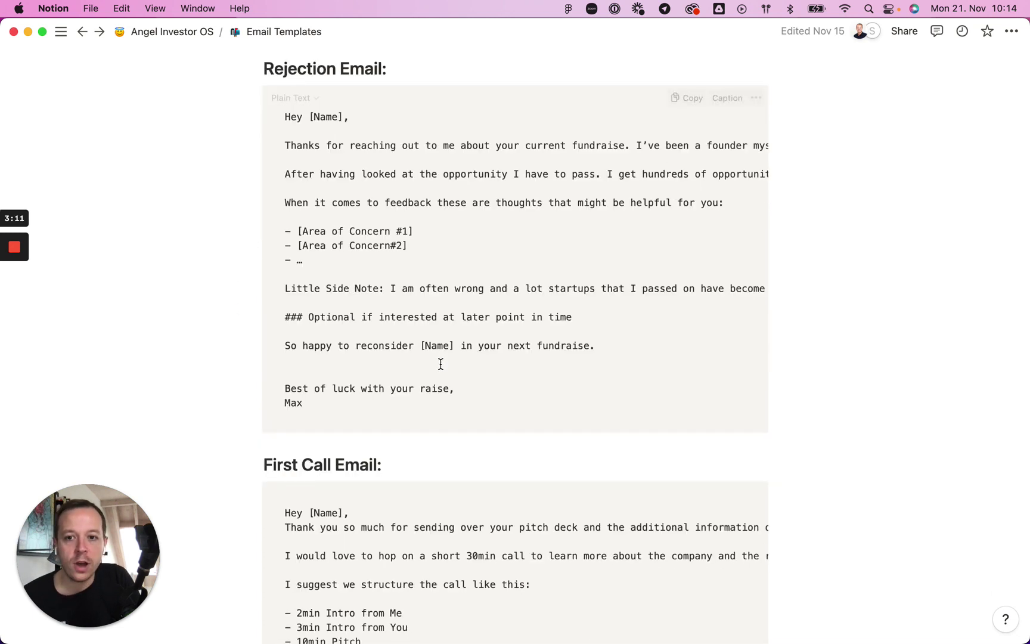
pyautogui.scroll(15, 441, 363)
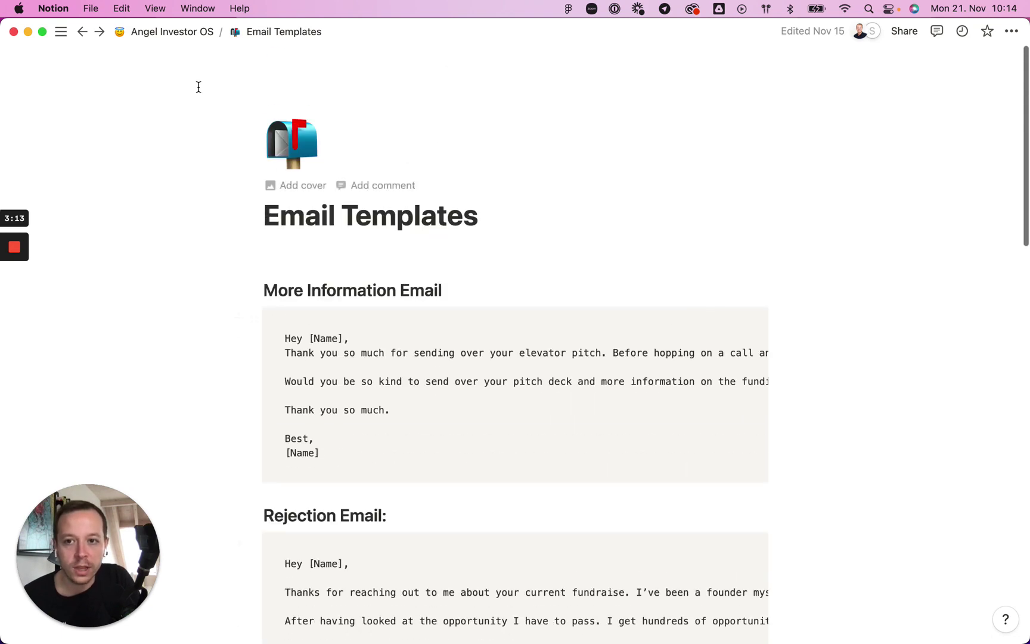
pyautogui.click(170, 32)
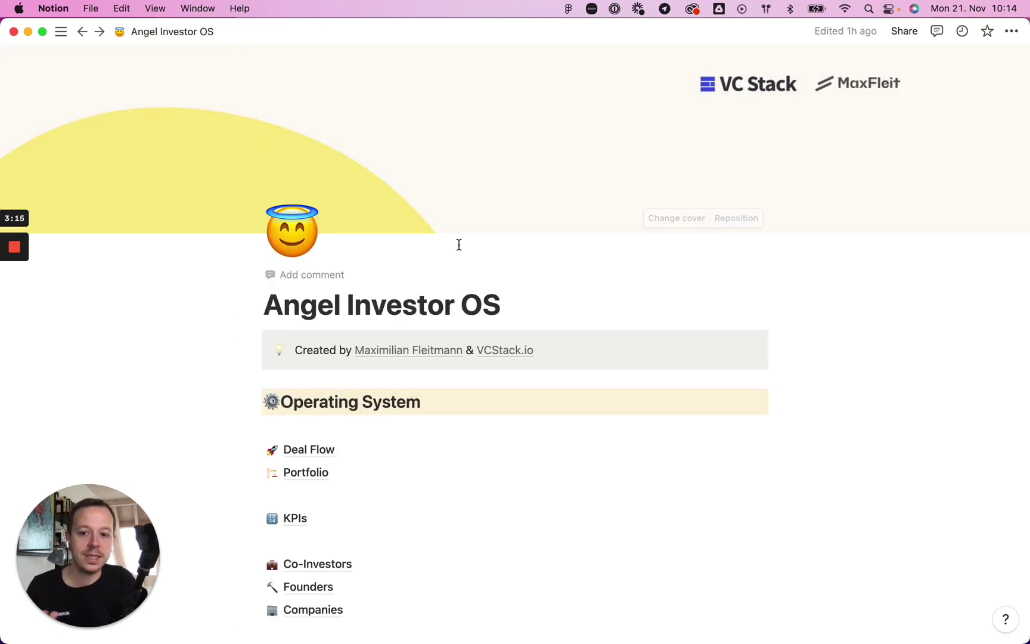
# - Scroll through the Business Angel page's founder thank-you note and Contact Data table
pyautogui.scroll(-10, 461, 301)
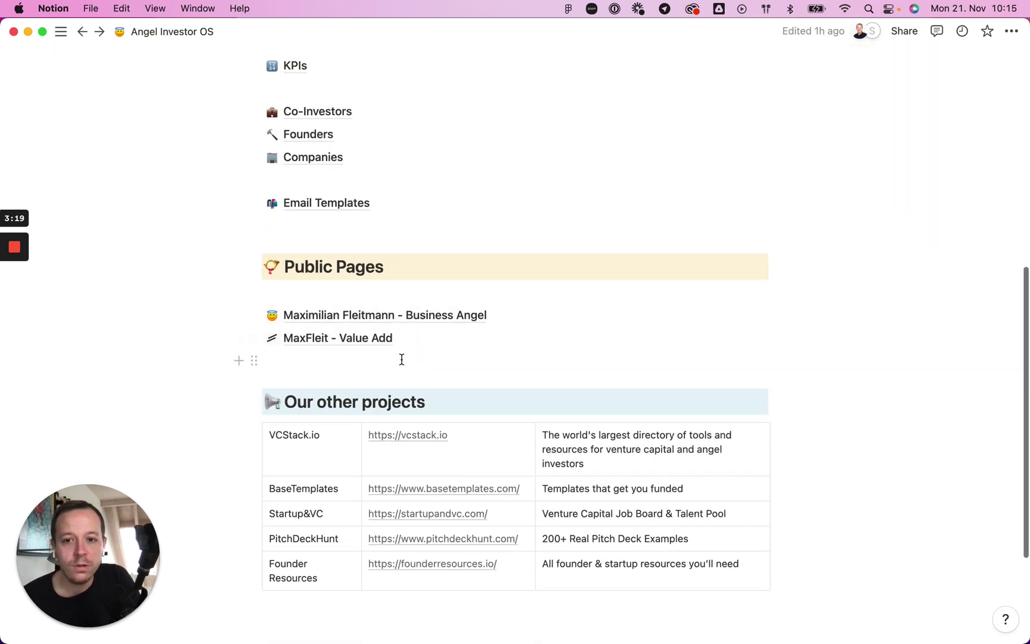
pyautogui.click(357, 317)
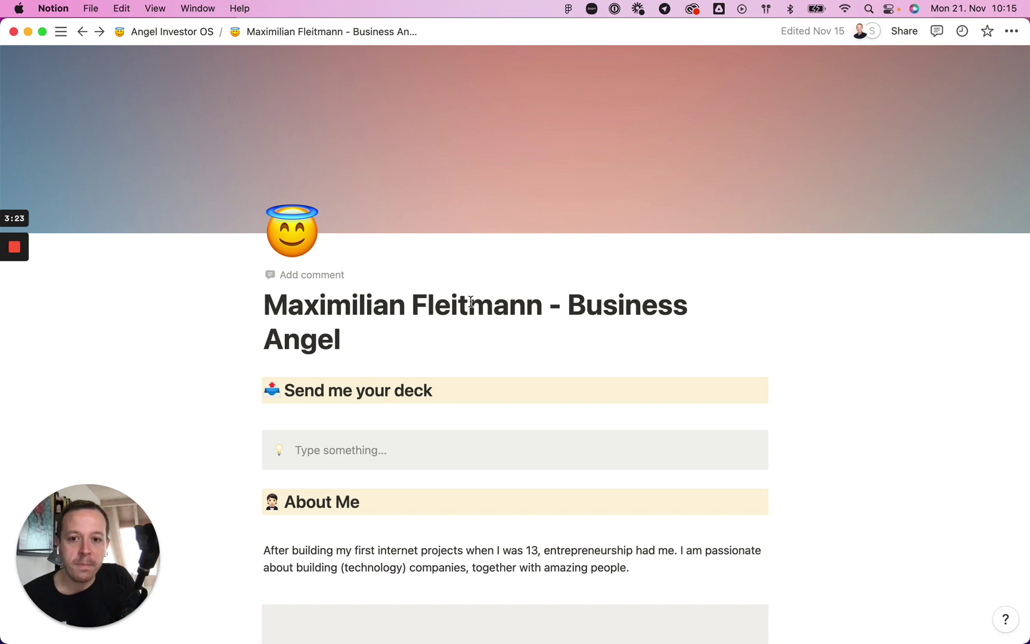
pyautogui.scroll(-4, 471, 301)
pyautogui.scroll(-20, 468, 300)
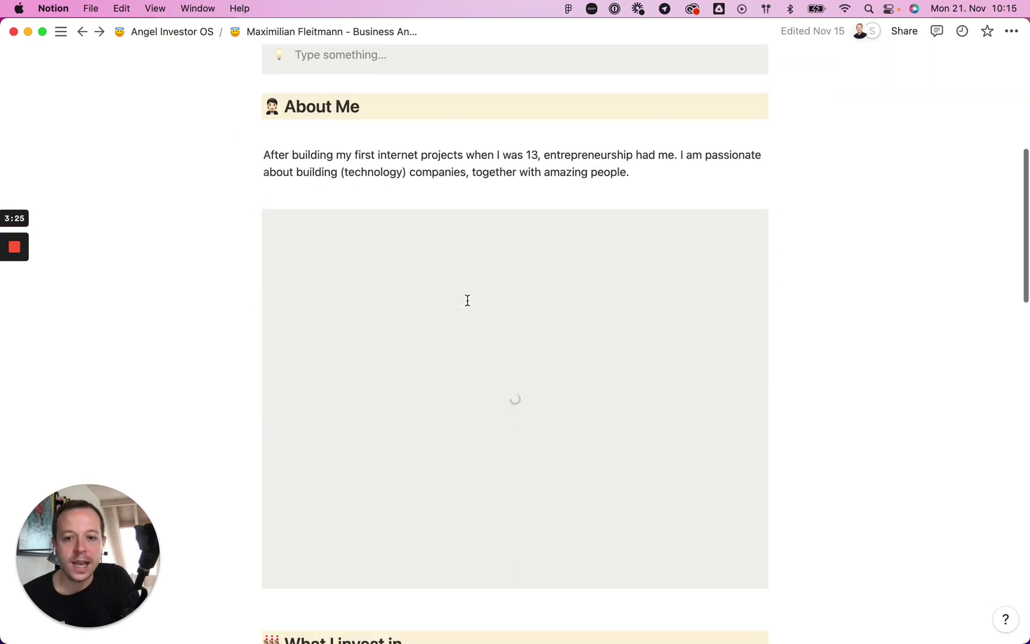
pyautogui.scroll(-20, 468, 301)
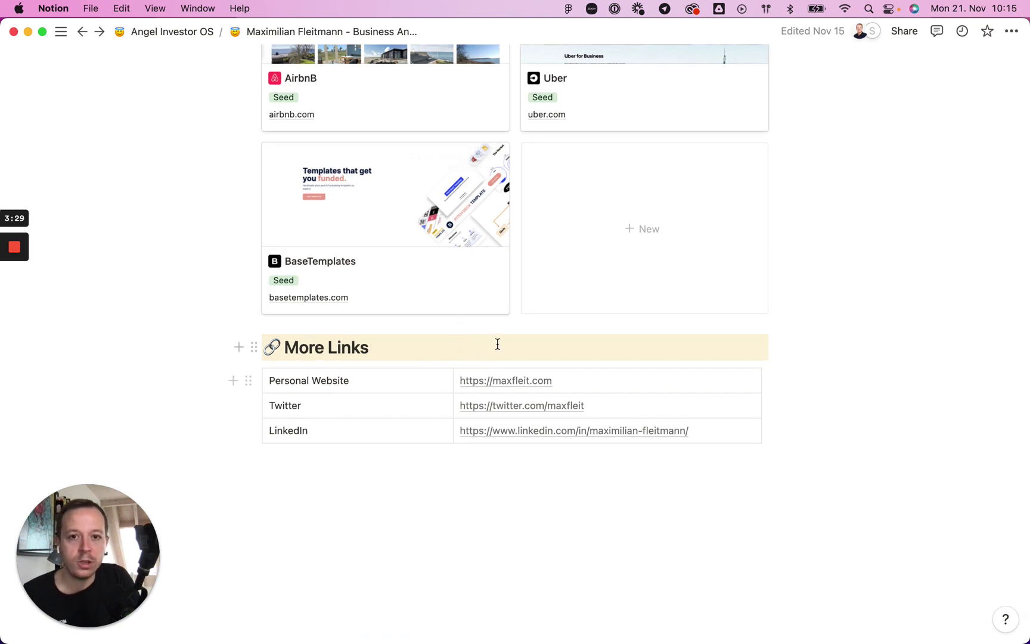
pyautogui.scroll(20, 490, 349)
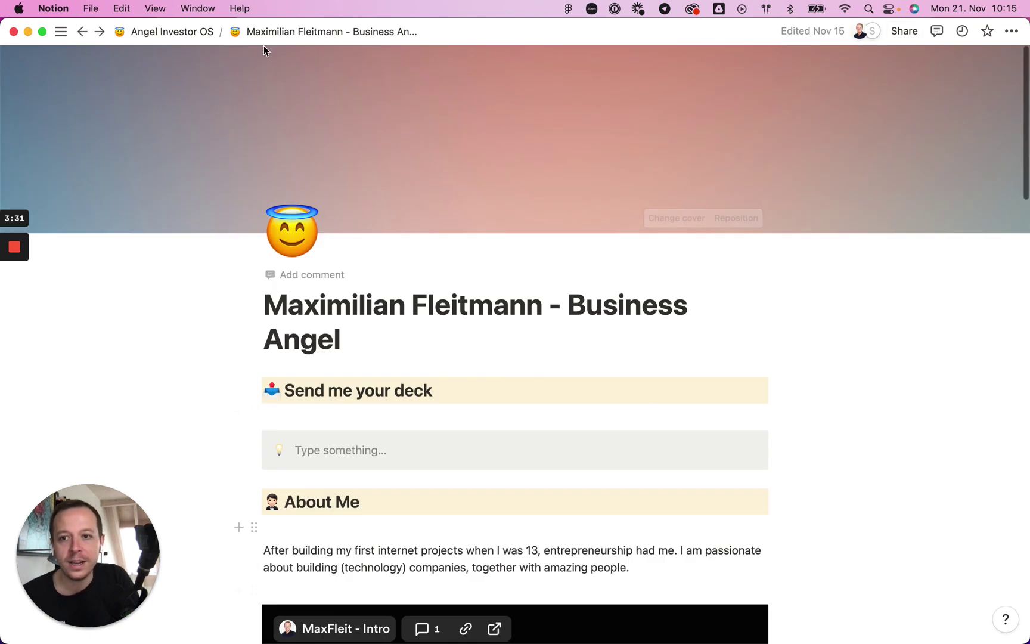
pyautogui.click(172, 31)
# - Browse the Value Add page's five help topics, then return to the overview
pyautogui.scroll(-5, 421, 331)
pyautogui.scroll(-3, 421, 331)
pyautogui.click(361, 391)
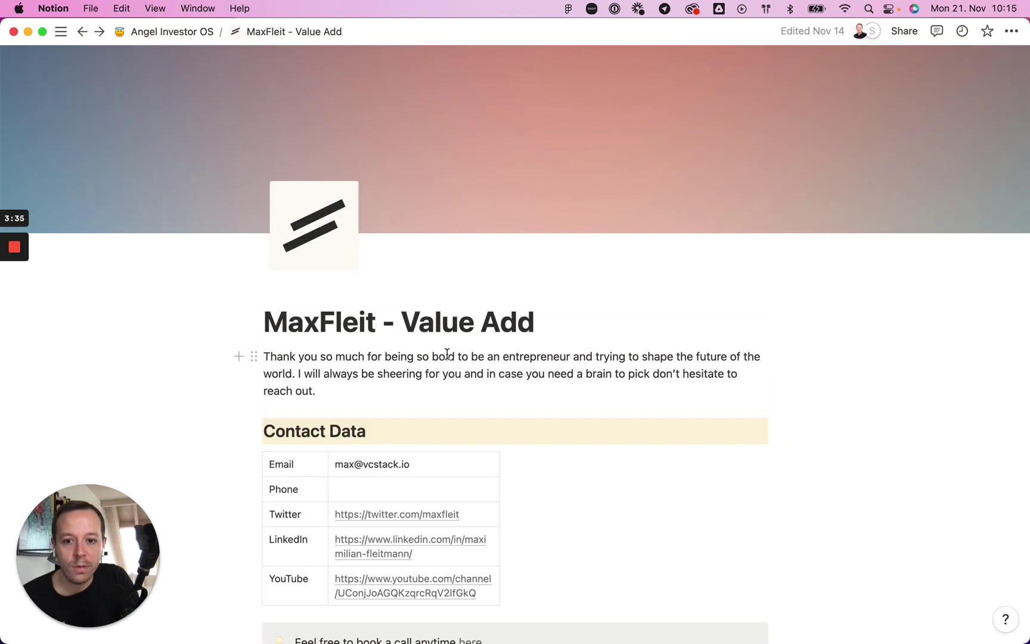
pyautogui.scroll(-15, 445, 354)
pyautogui.scroll(-2, 450, 356)
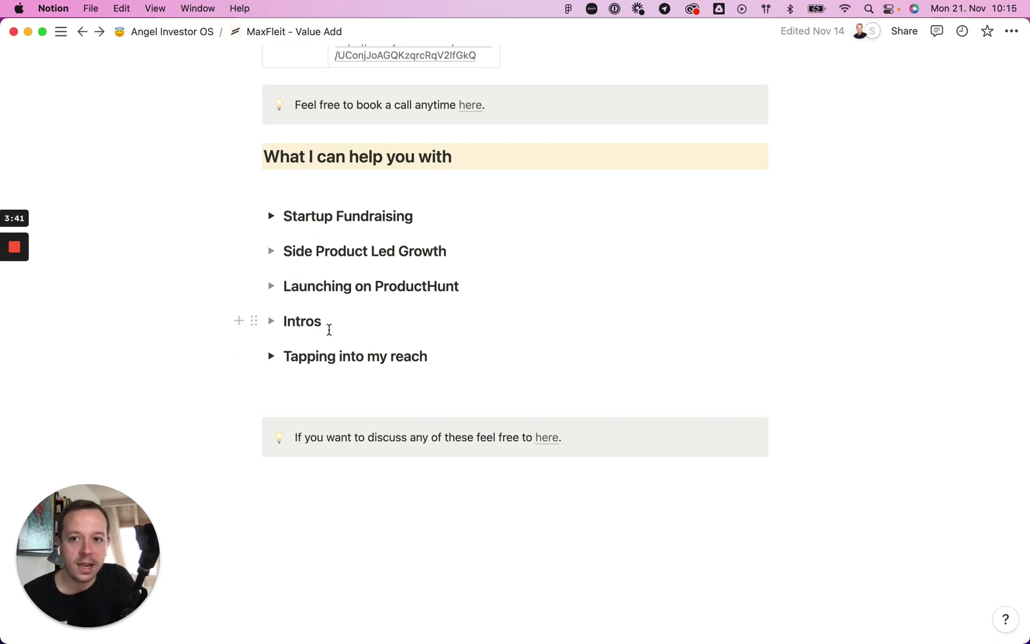
pyautogui.scroll(3, 379, 331)
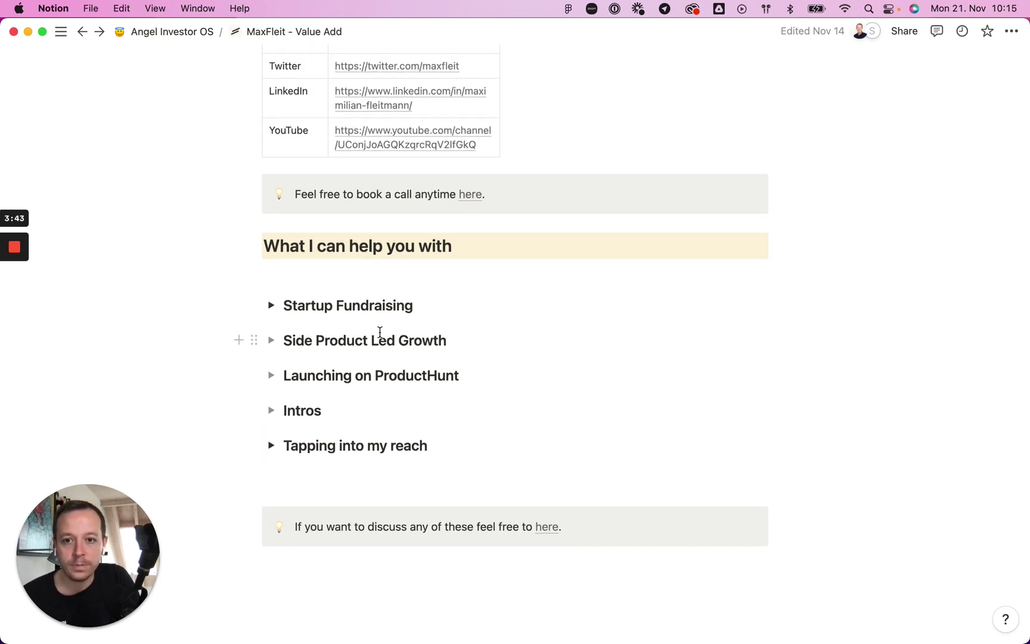
pyautogui.click(179, 31)
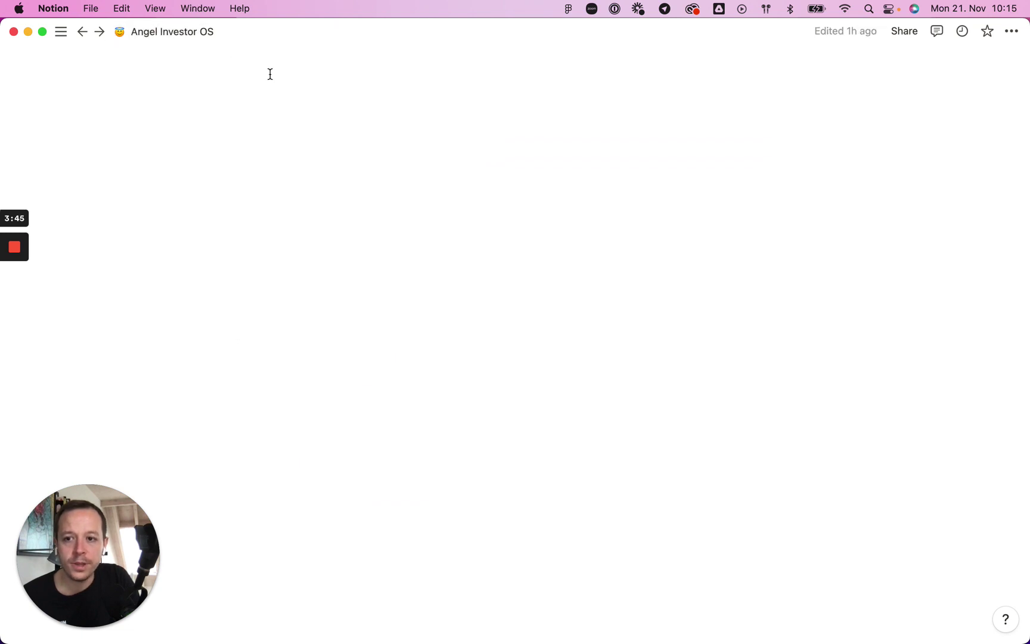
pyautogui.scroll(-10, 484, 271)
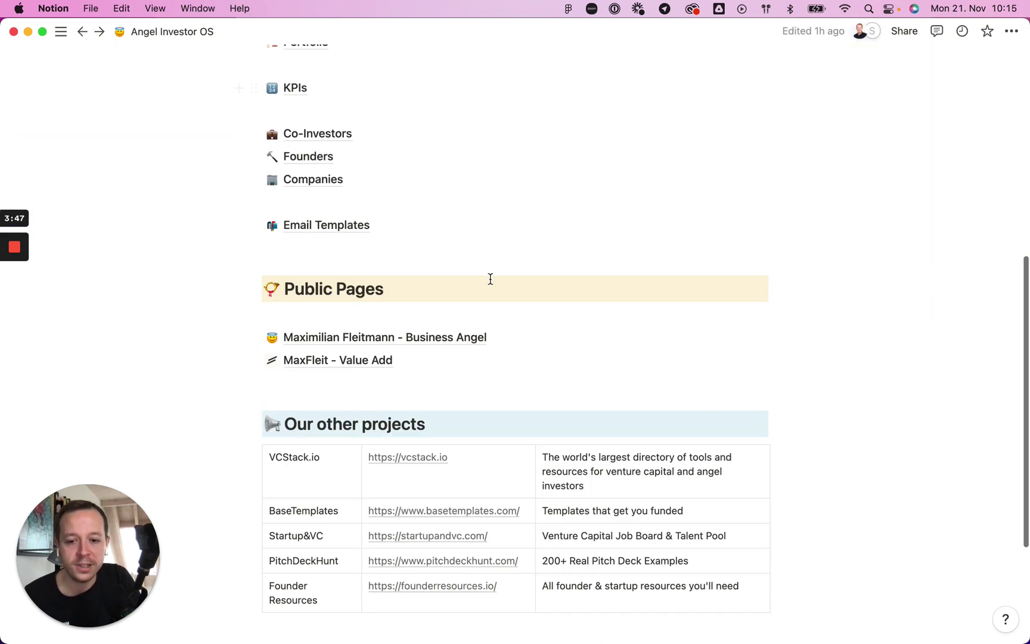